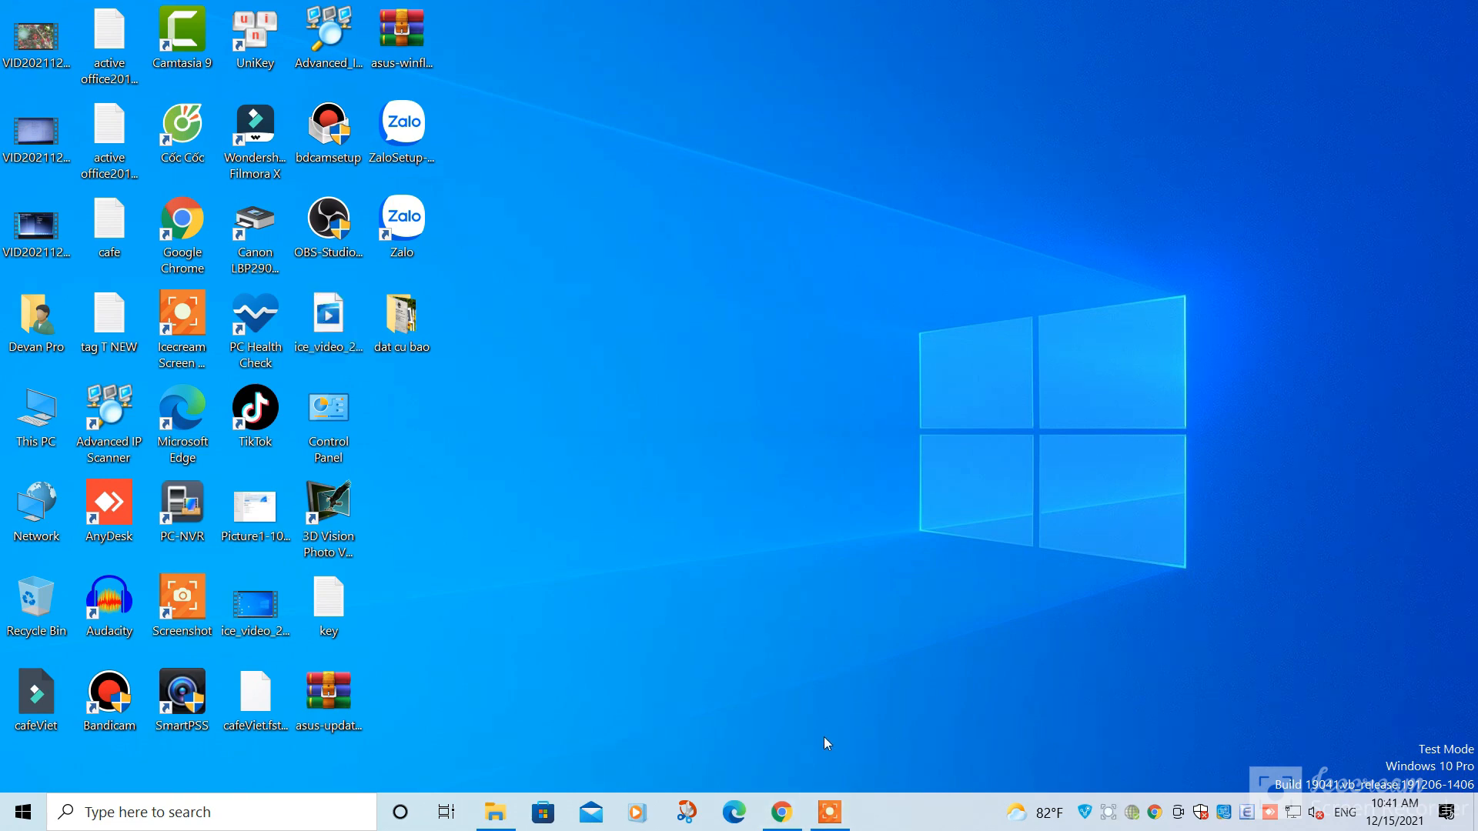
Bring the Chrome window with the ASUS Download Center page to the front
left_click(784, 822)
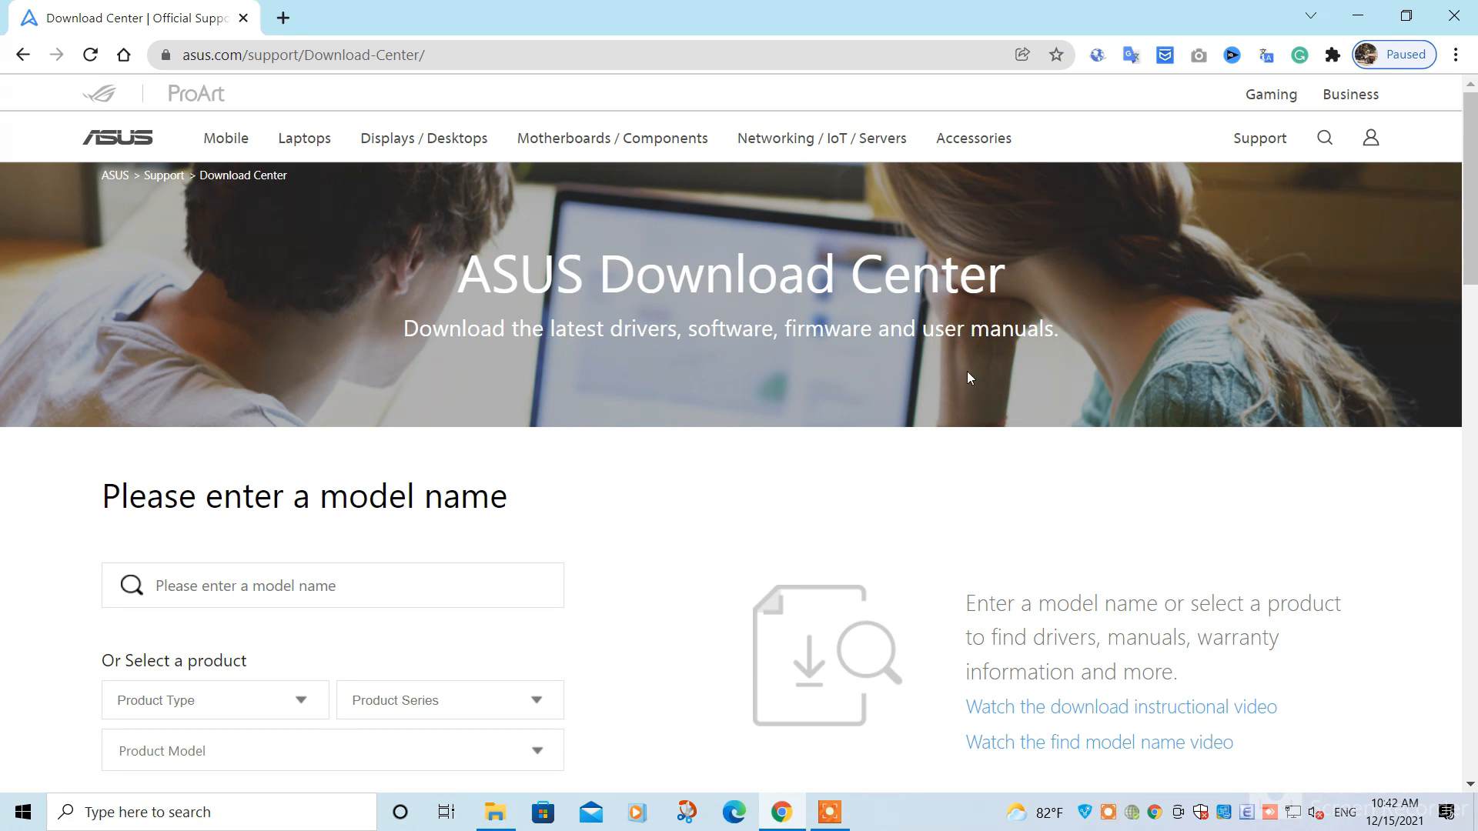
scroll(967, 378, "down", 1)
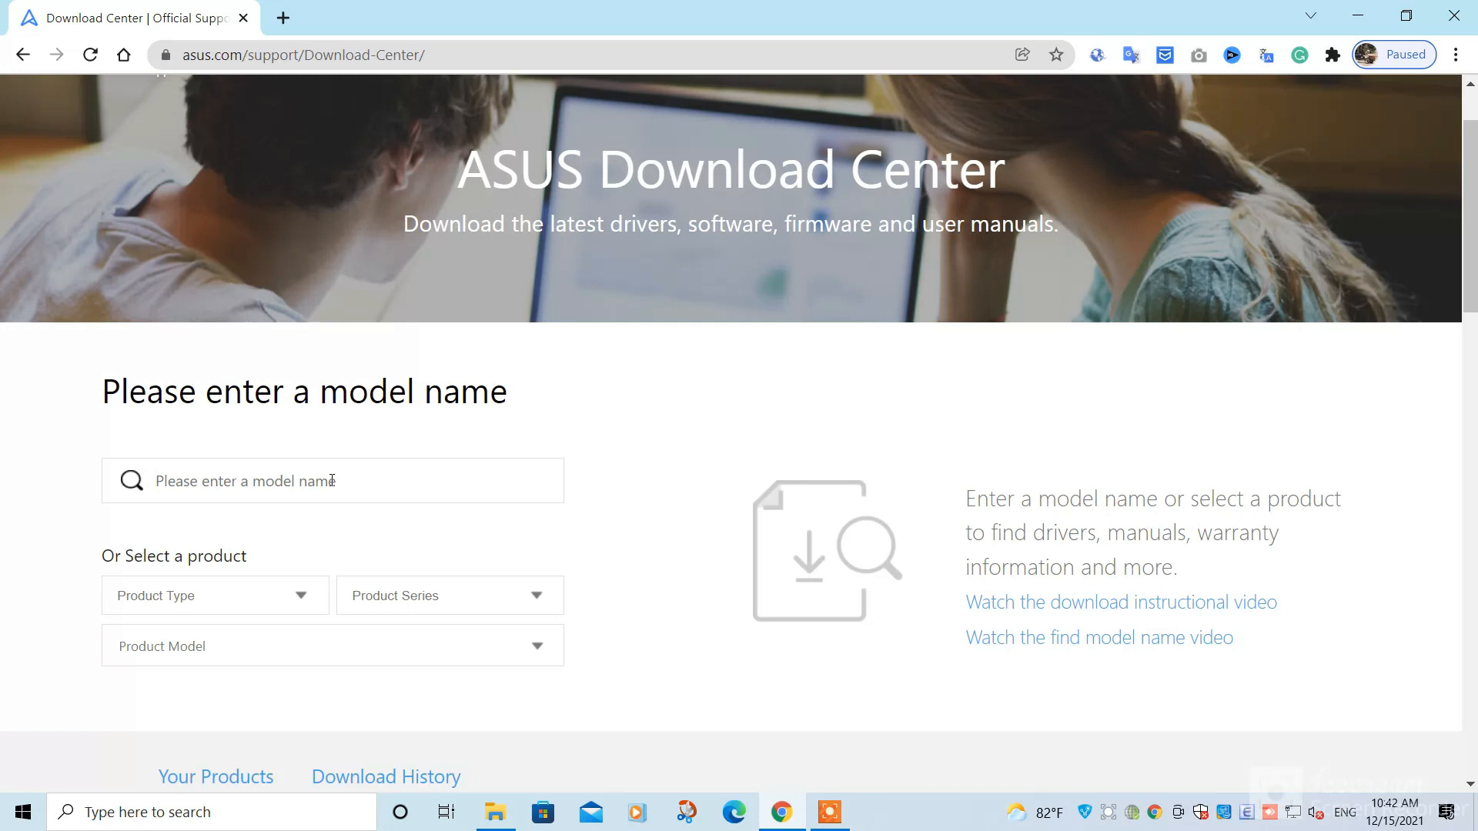
type("x55")
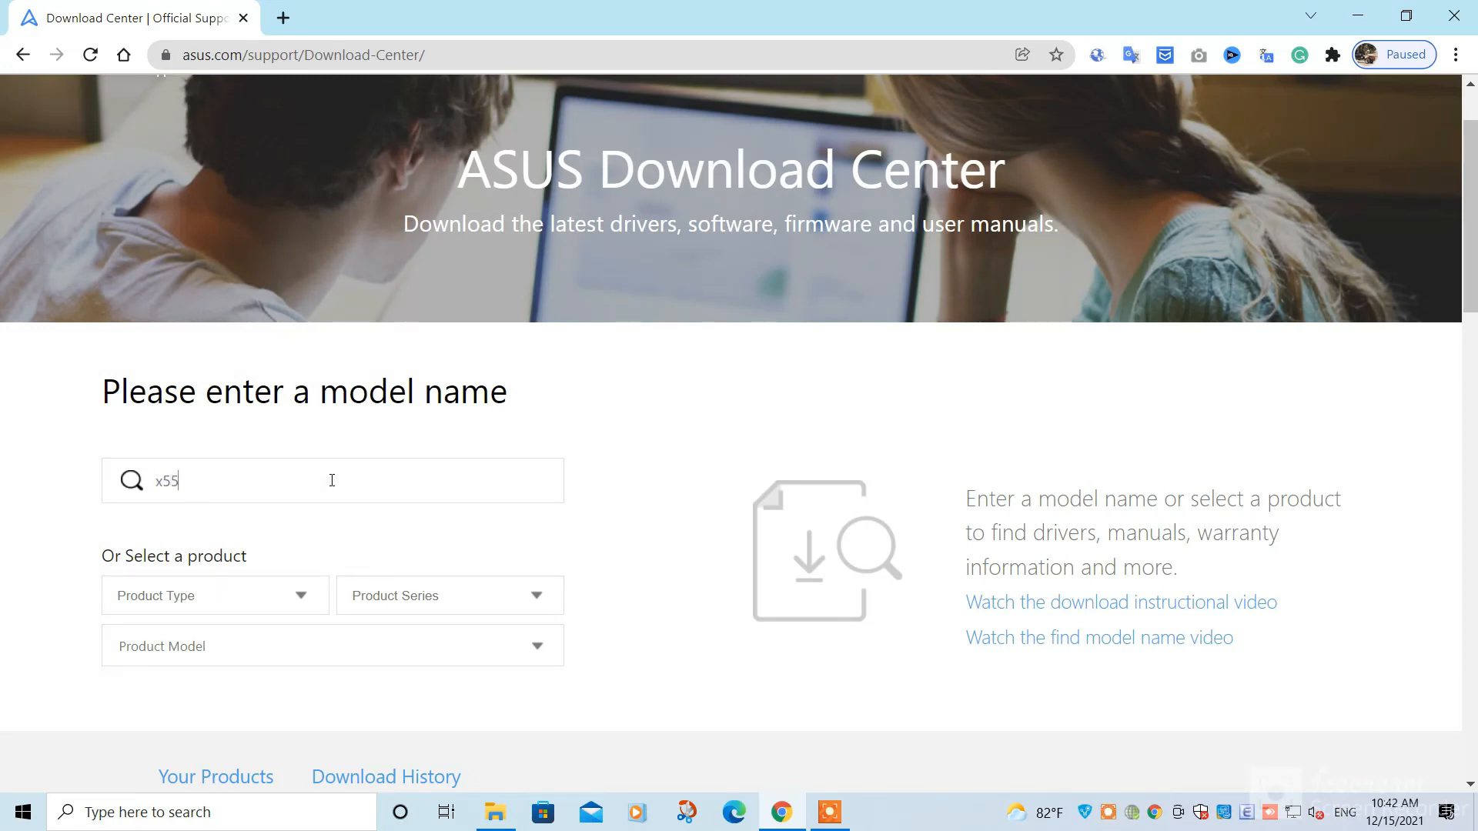
type("0la")
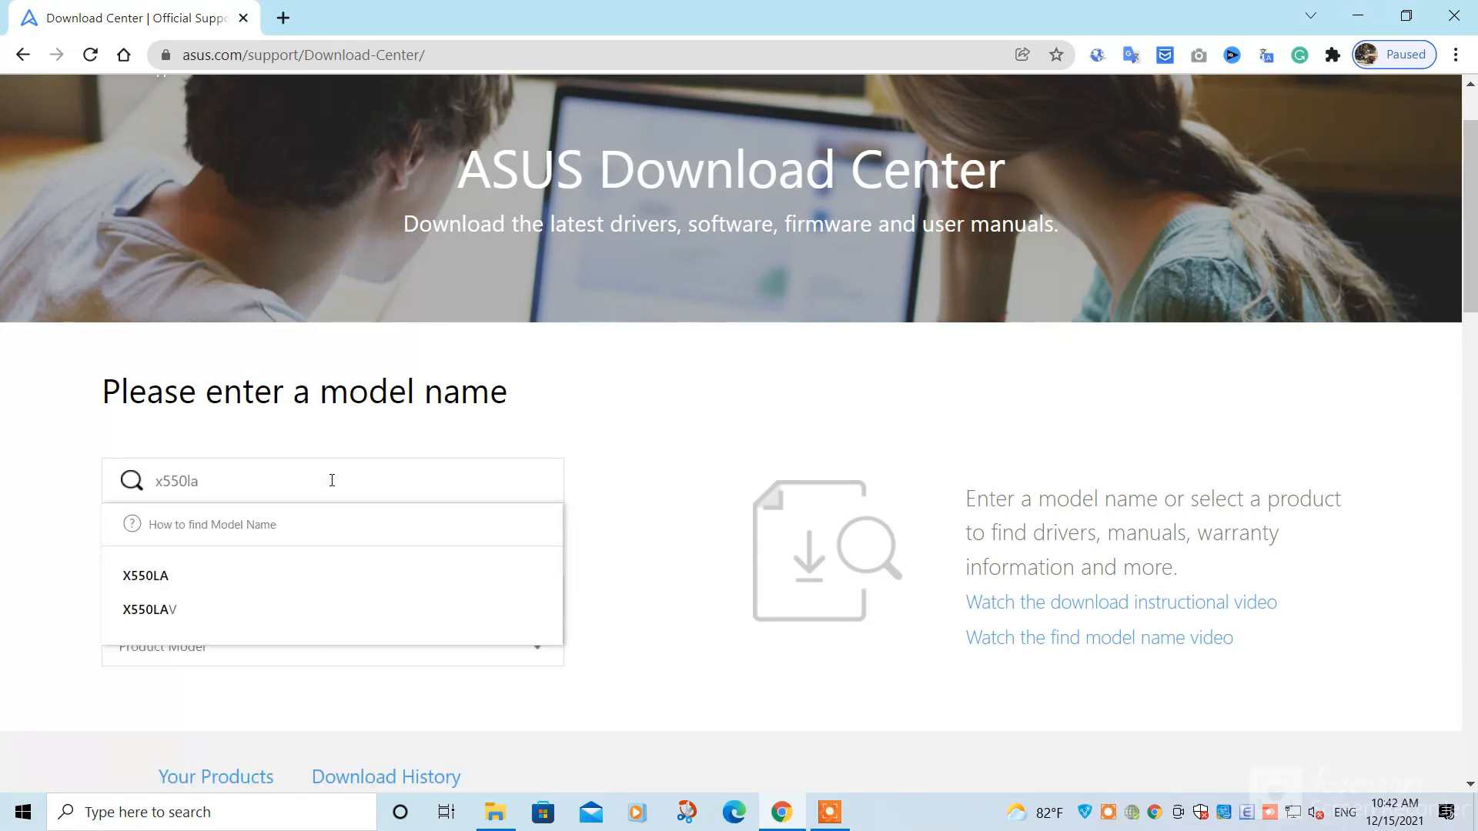
Select the X550LA suggestion to load its product support page
left_click(146, 580)
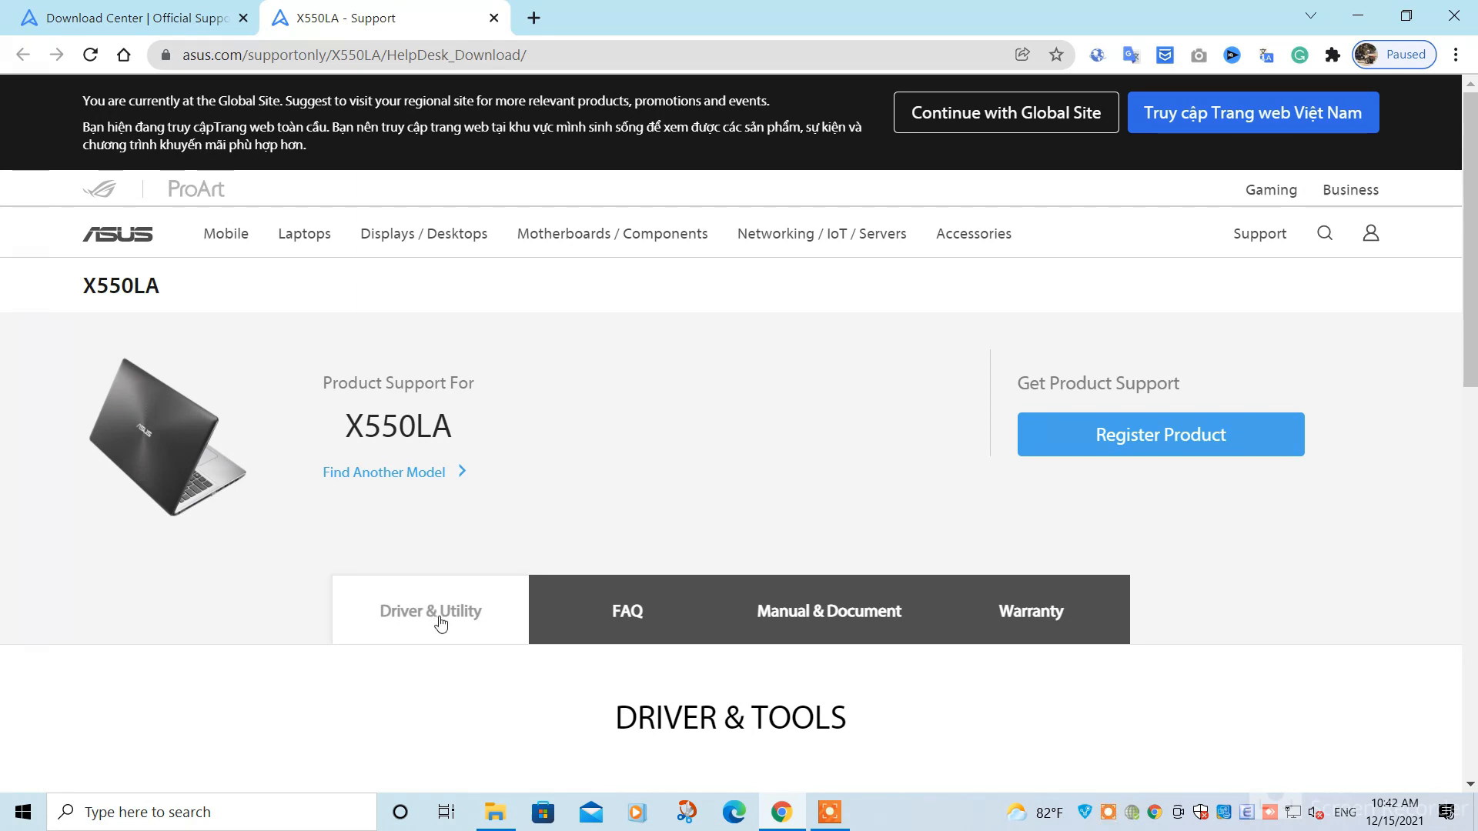
scroll(440, 623, "down", 2)
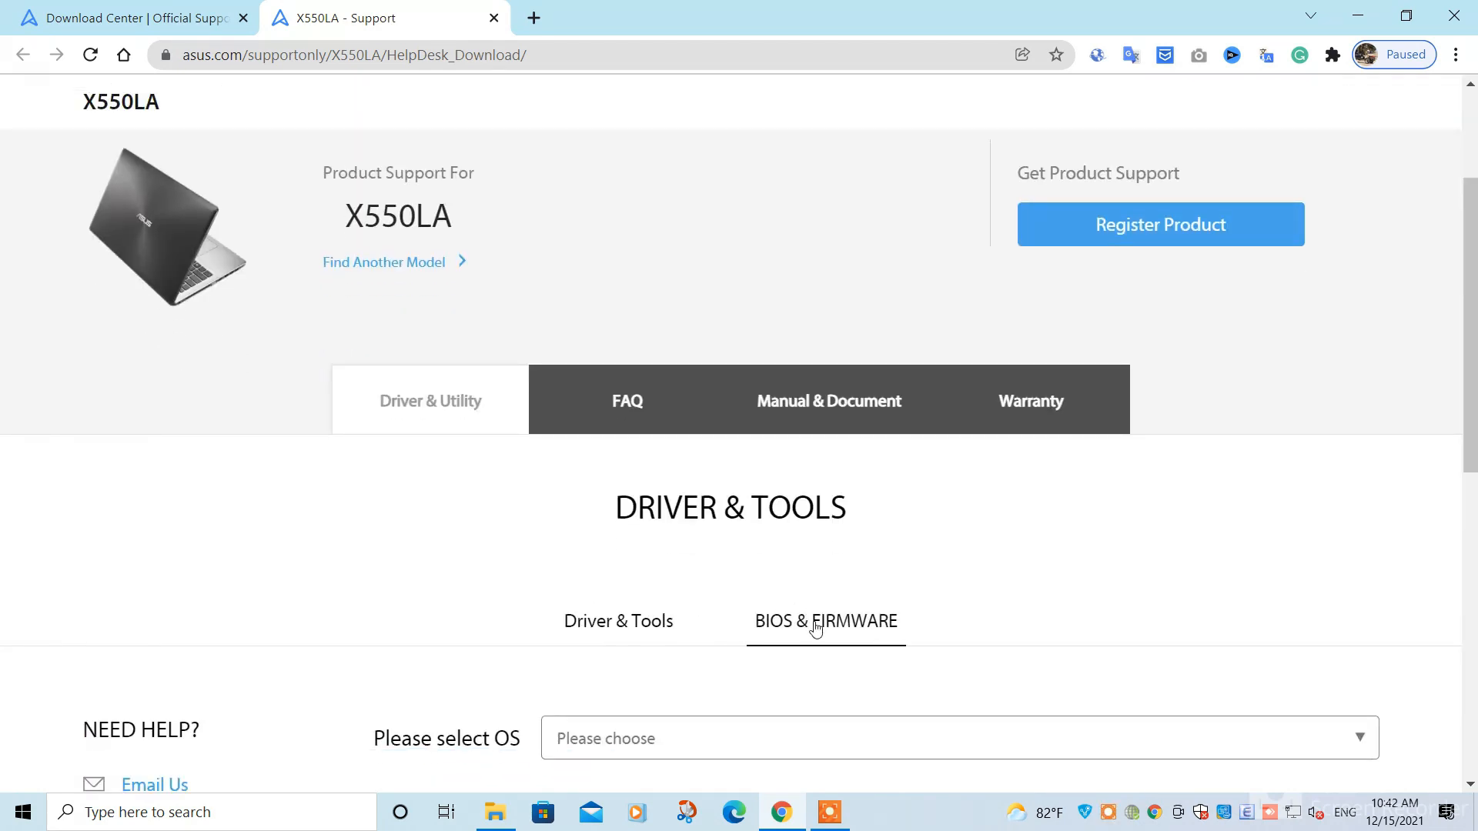
scroll(809, 628, "down", 1)
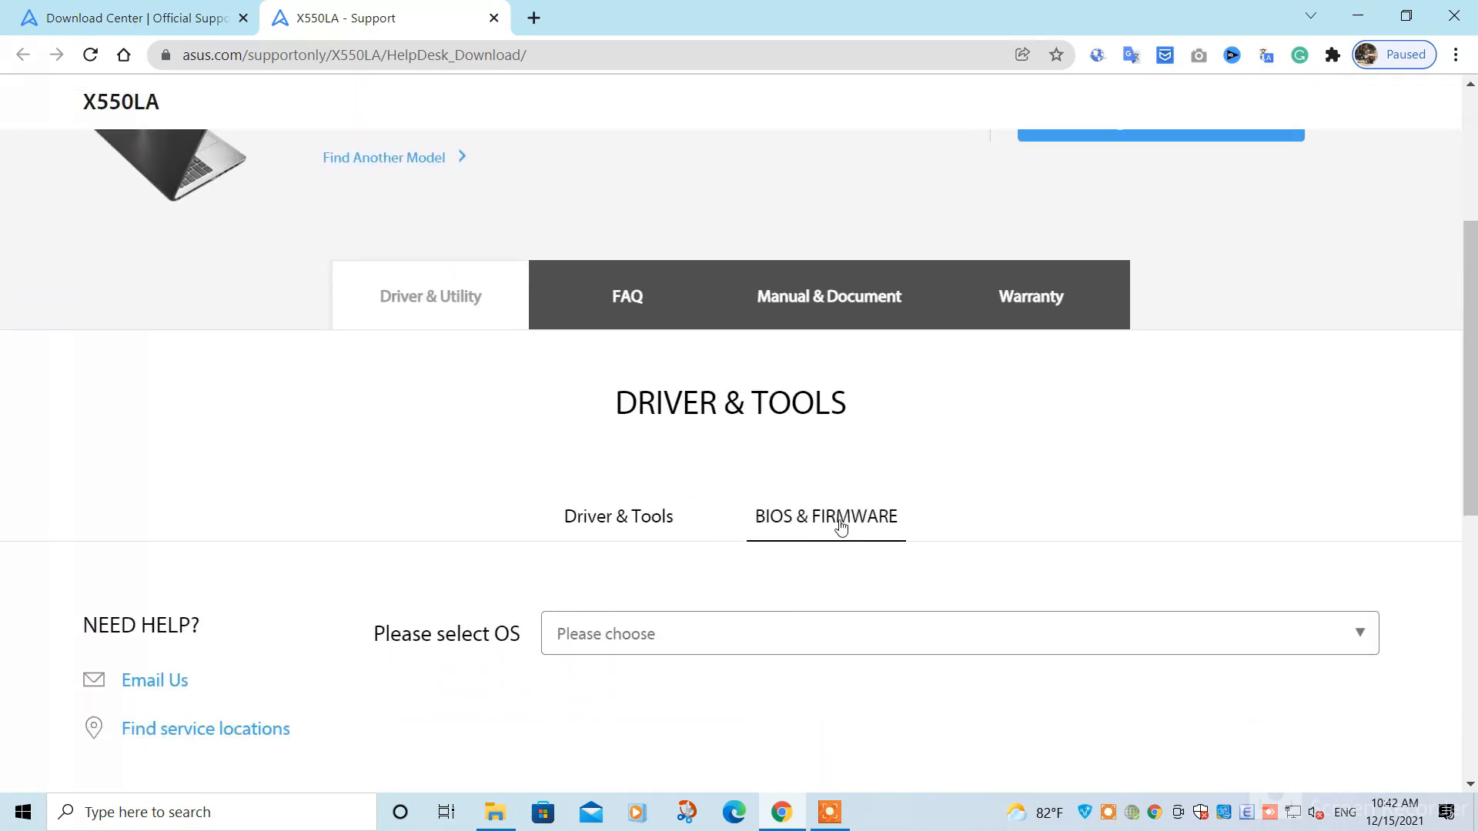
Show the BIOS & Firmware downloads listing BIOS 510 (2019/06/06) for the X550LA
left_click(842, 527)
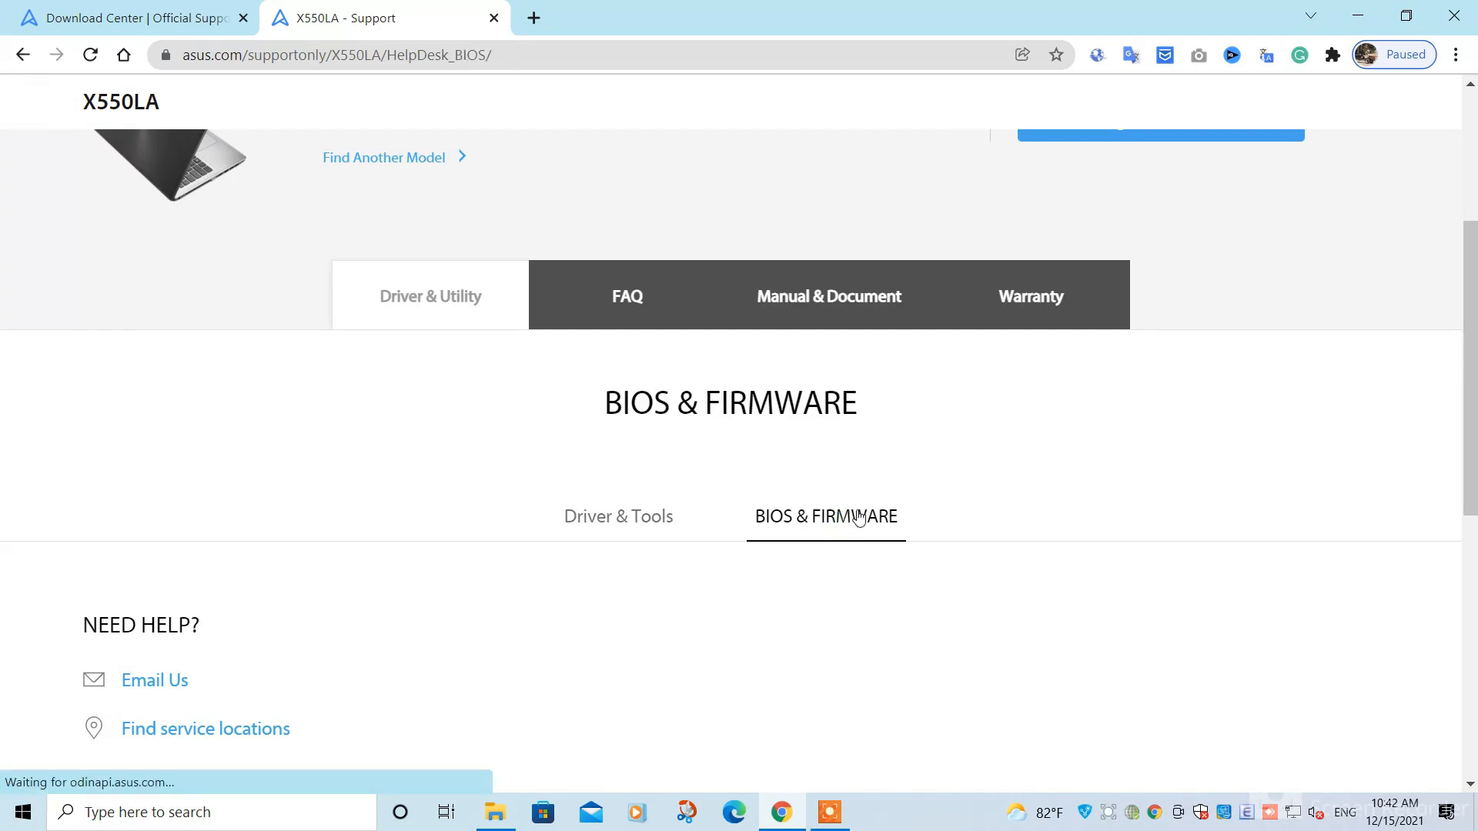
scroll(858, 519, "down", 2)
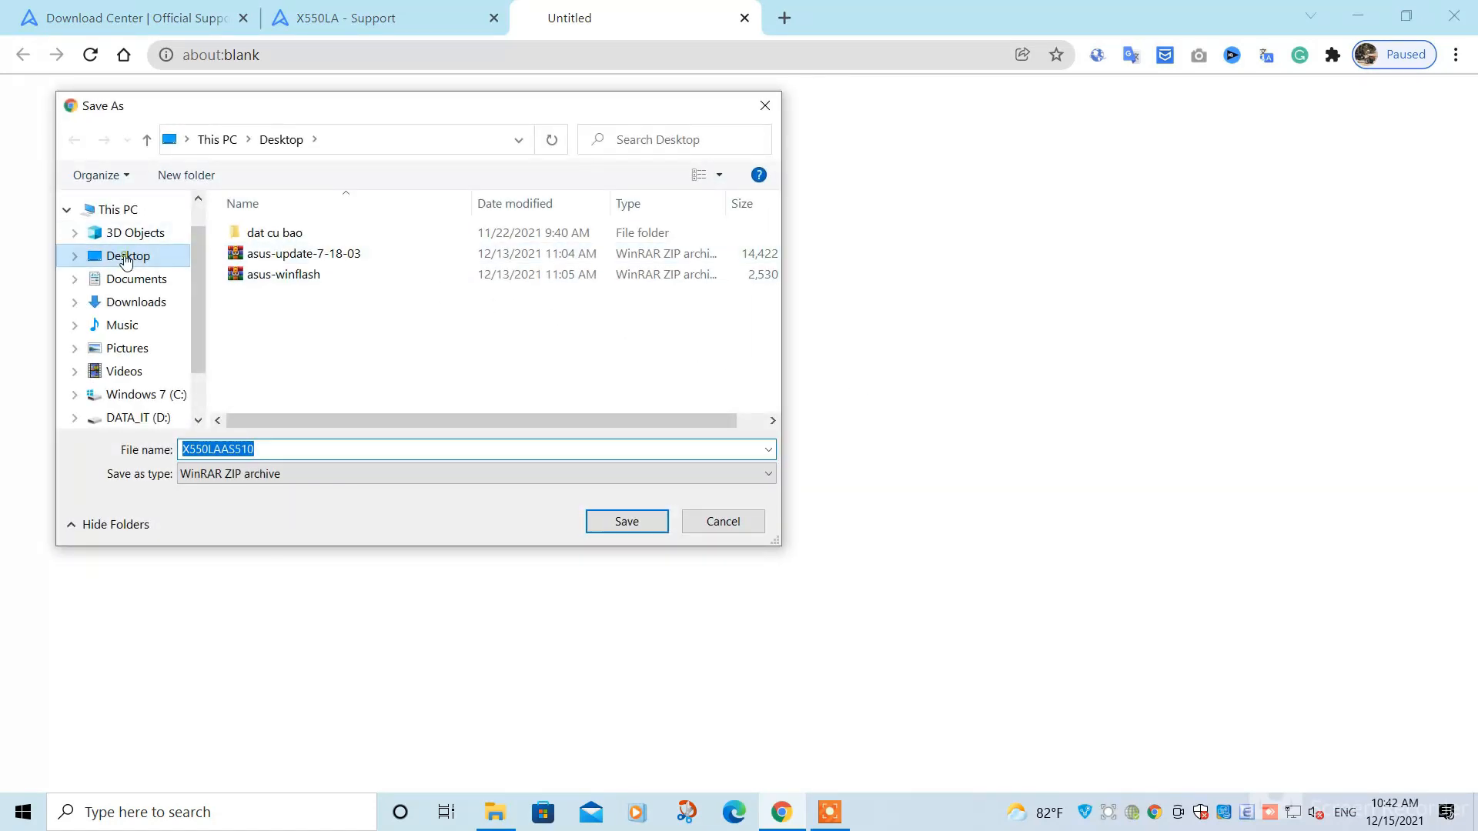
Save the X550LAAS510 BIOS archive into the Downloads folder
left_click(122, 254)
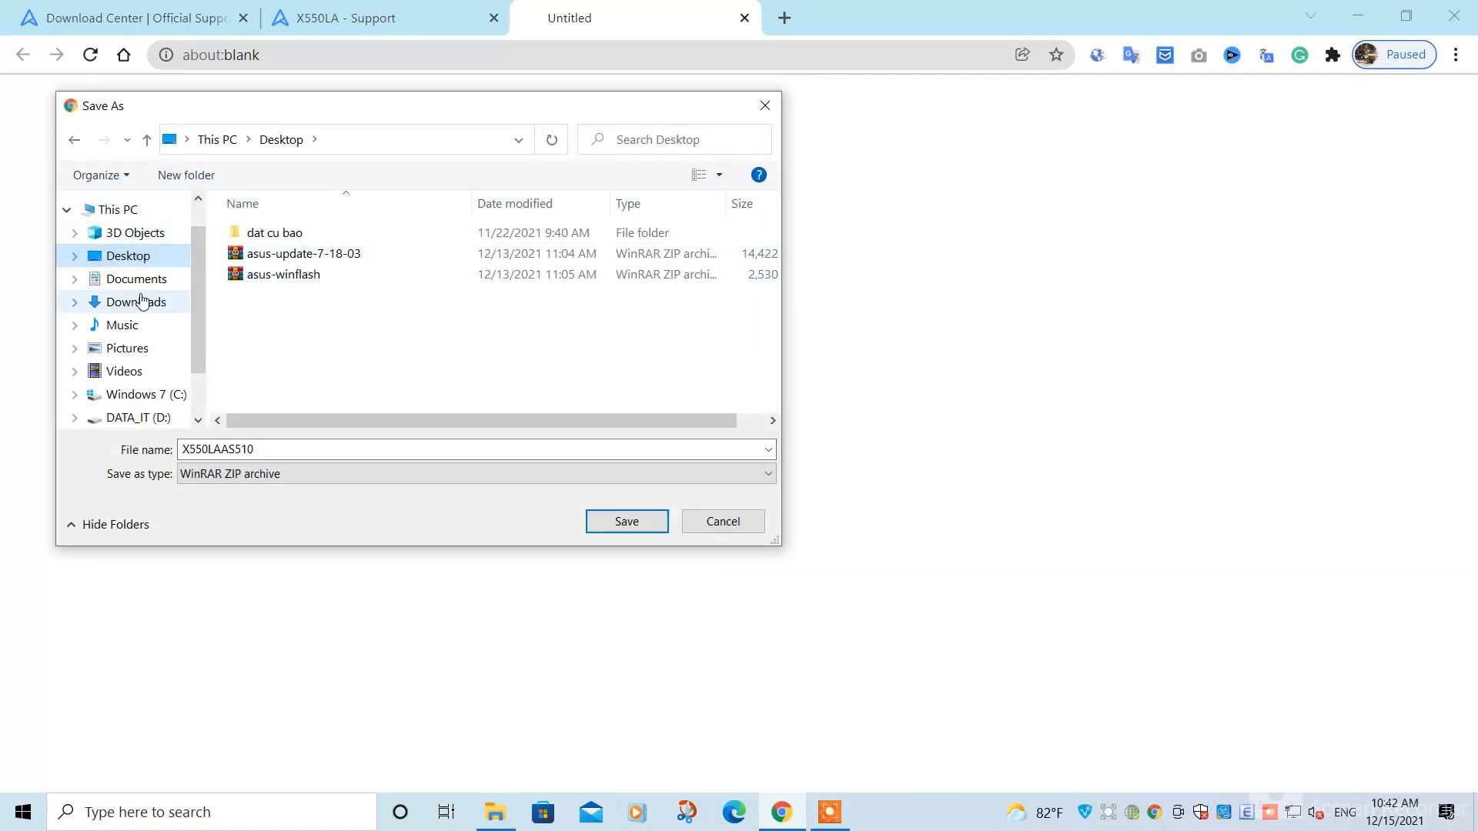
left_click(145, 284)
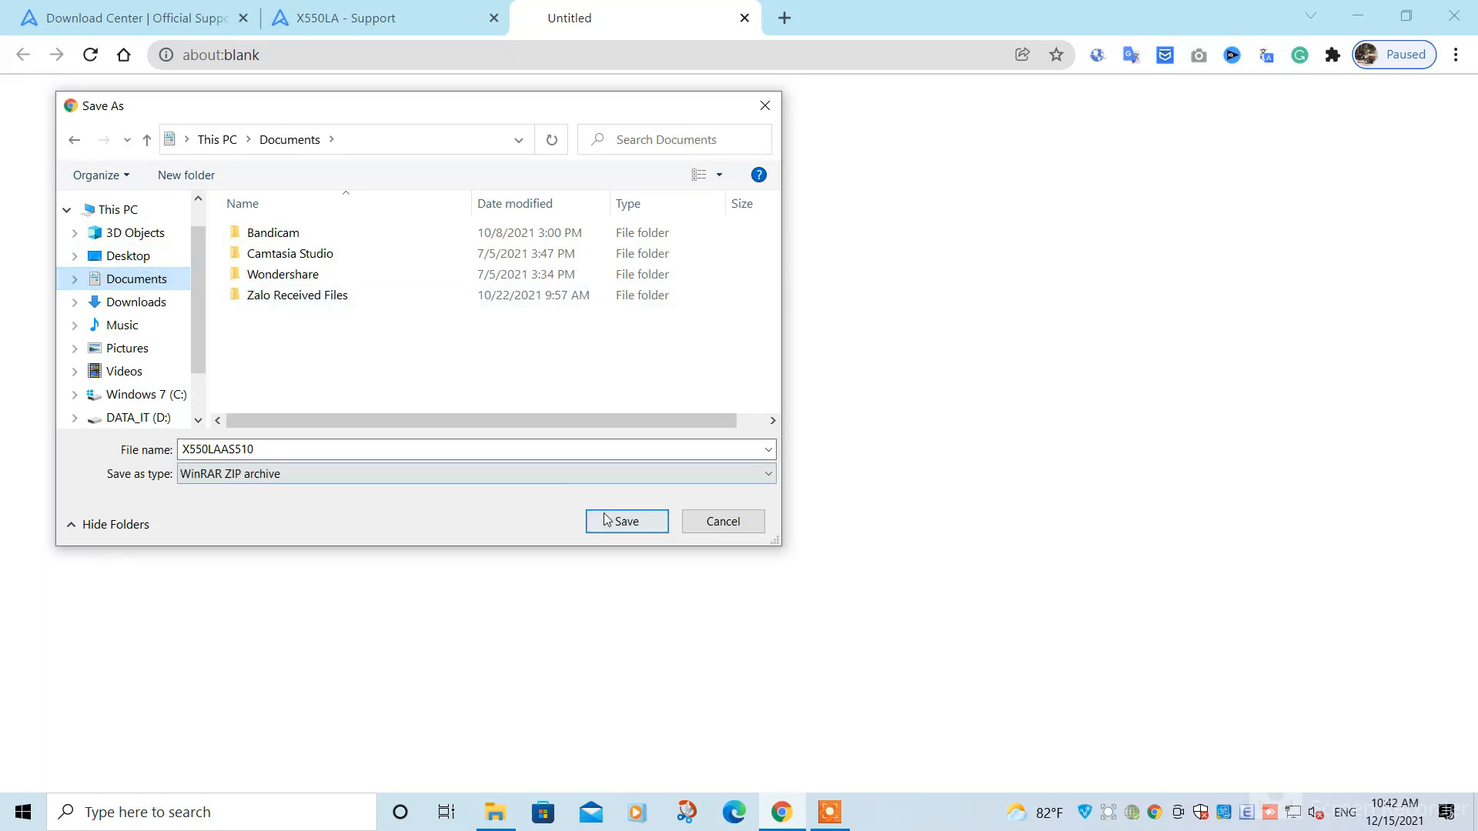
left_click(133, 302)
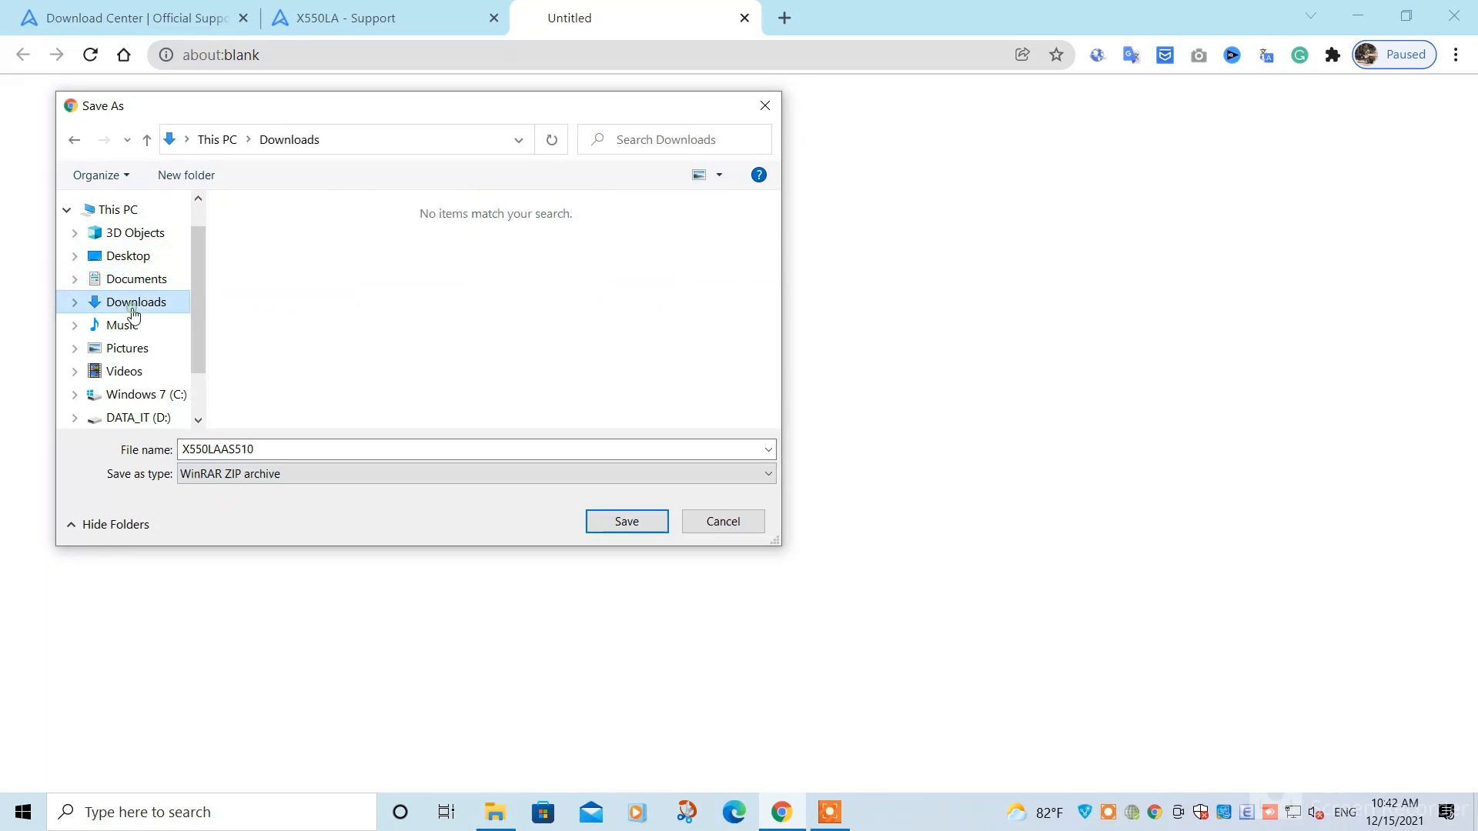
left_click(608, 526)
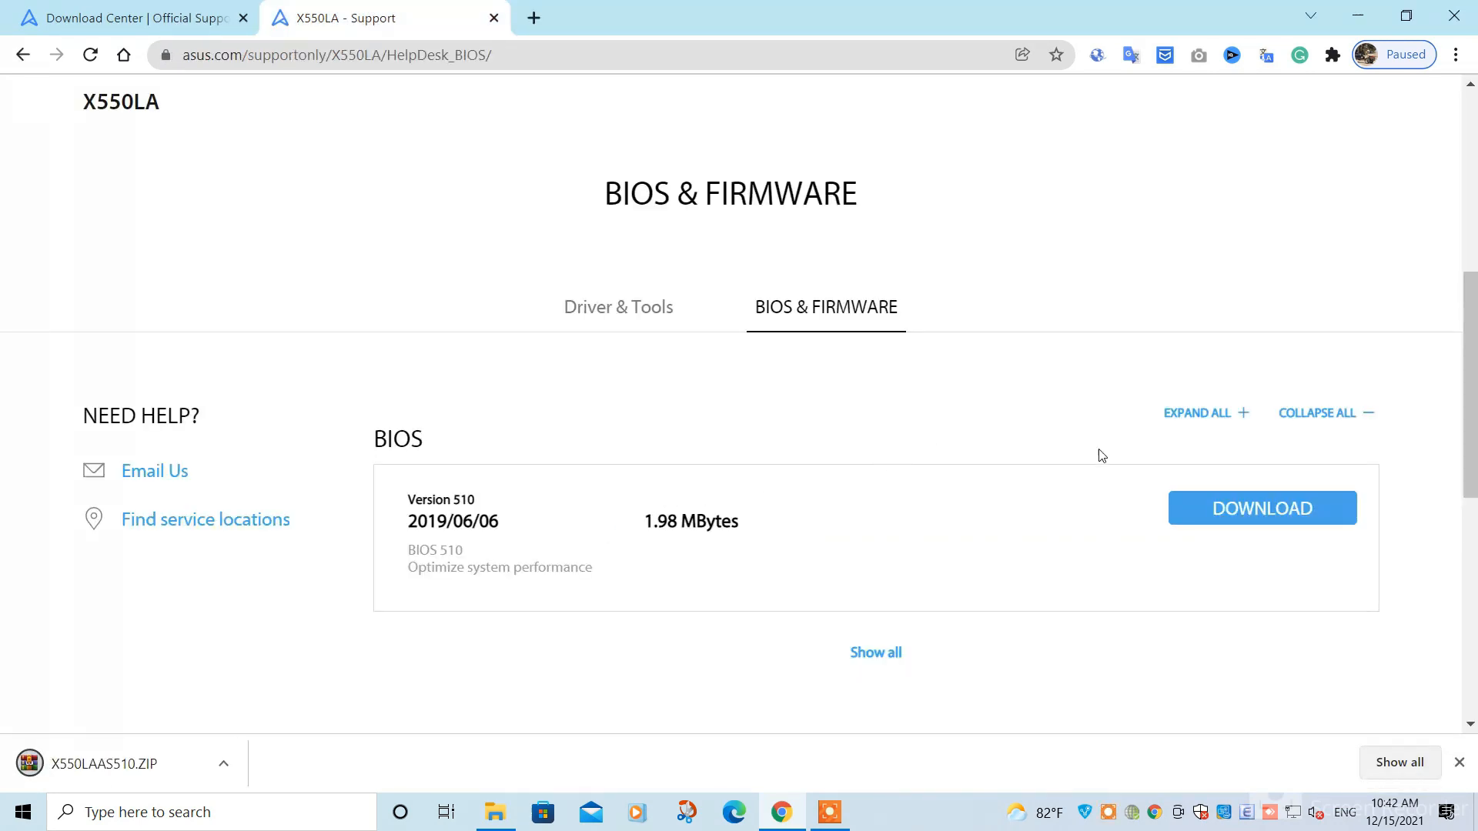
Extract the X550LAAS510 archive in place inside the Downloads folder
left_click(154, 765)
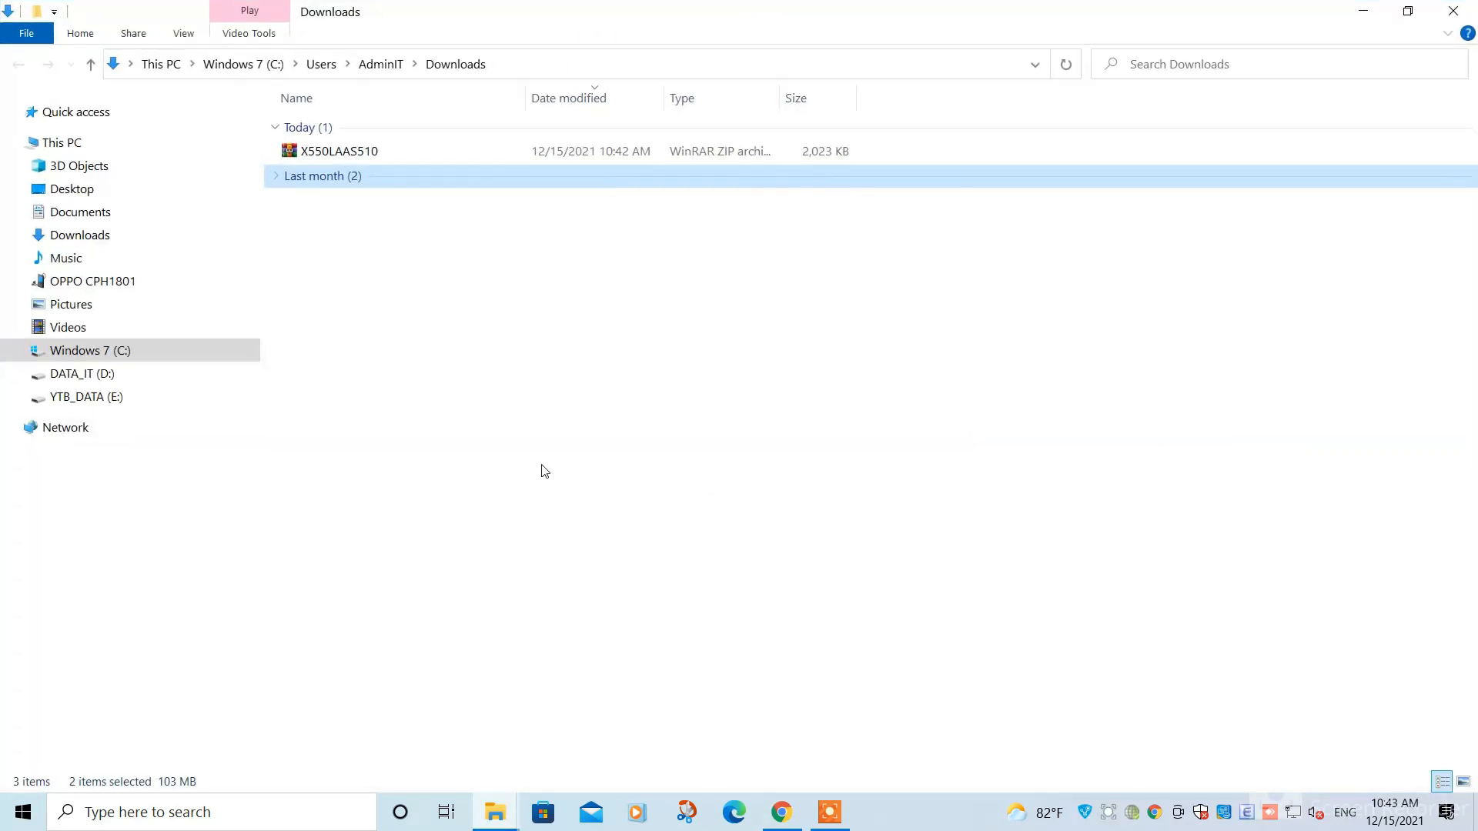
left_click(315, 152)
right_click(315, 151)
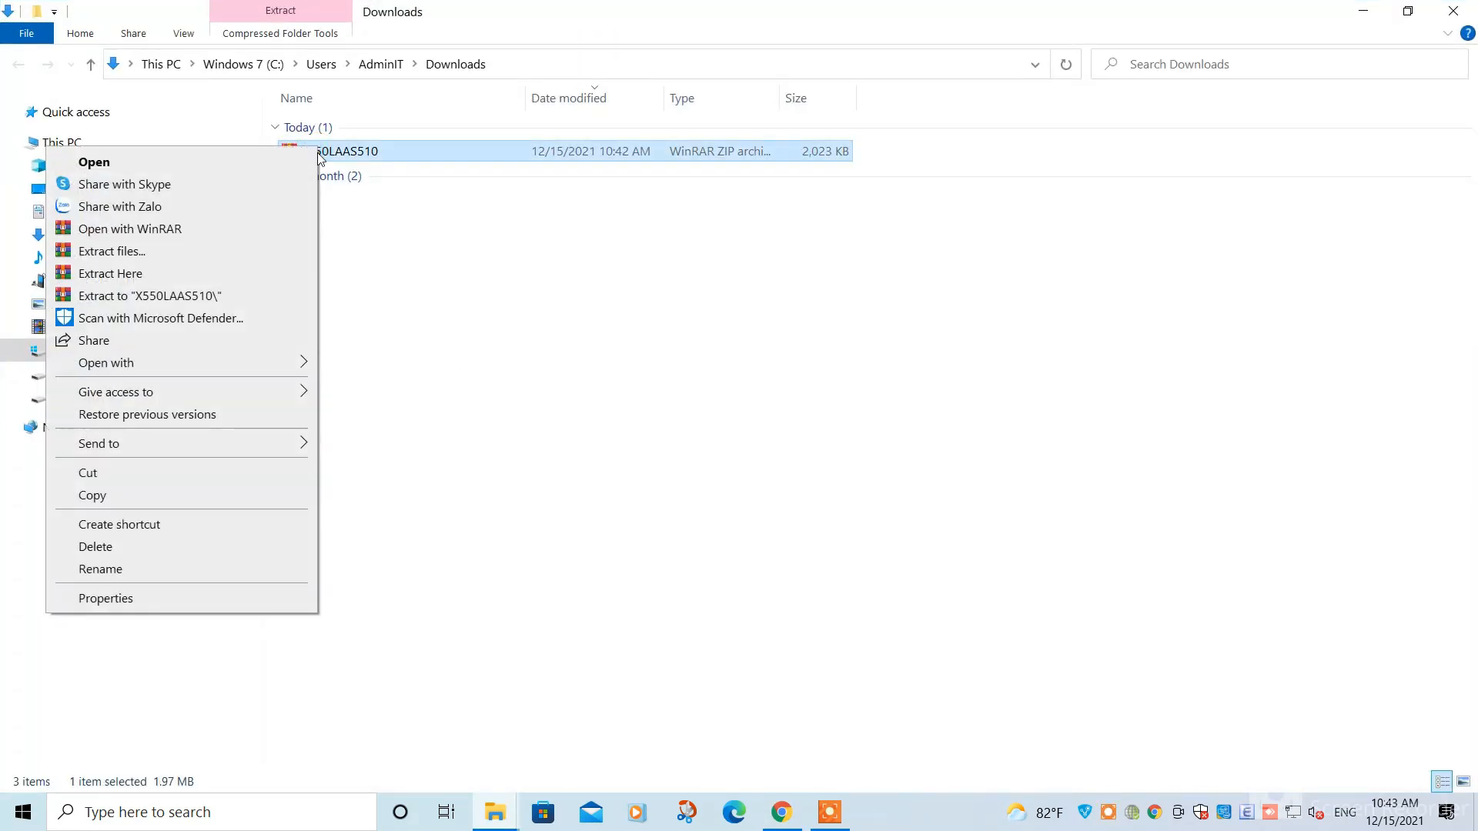
left_click(160, 279)
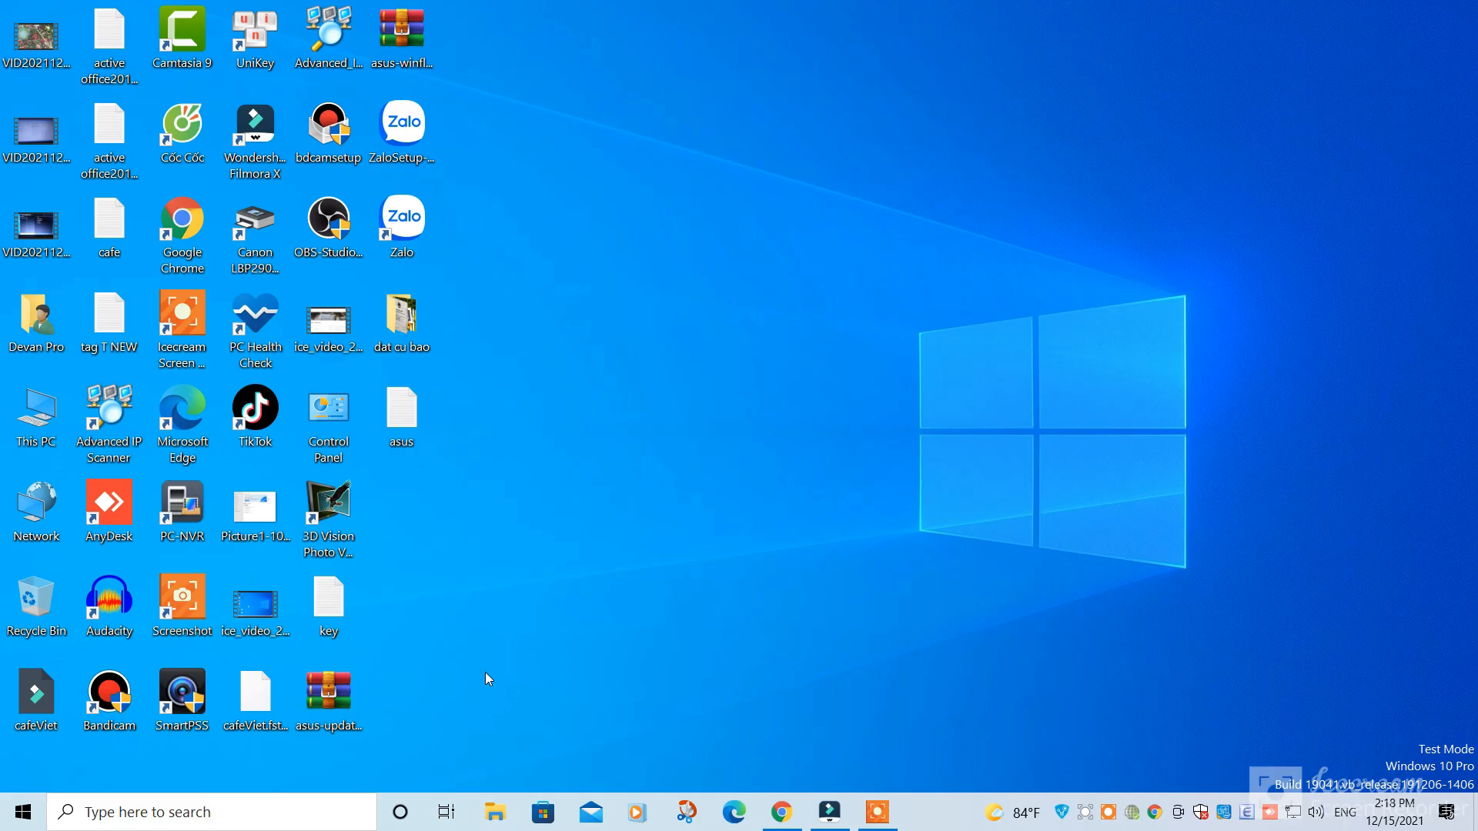
Restart the laptop from the Start menu power options to reach BIOS setup
left_click(23, 813)
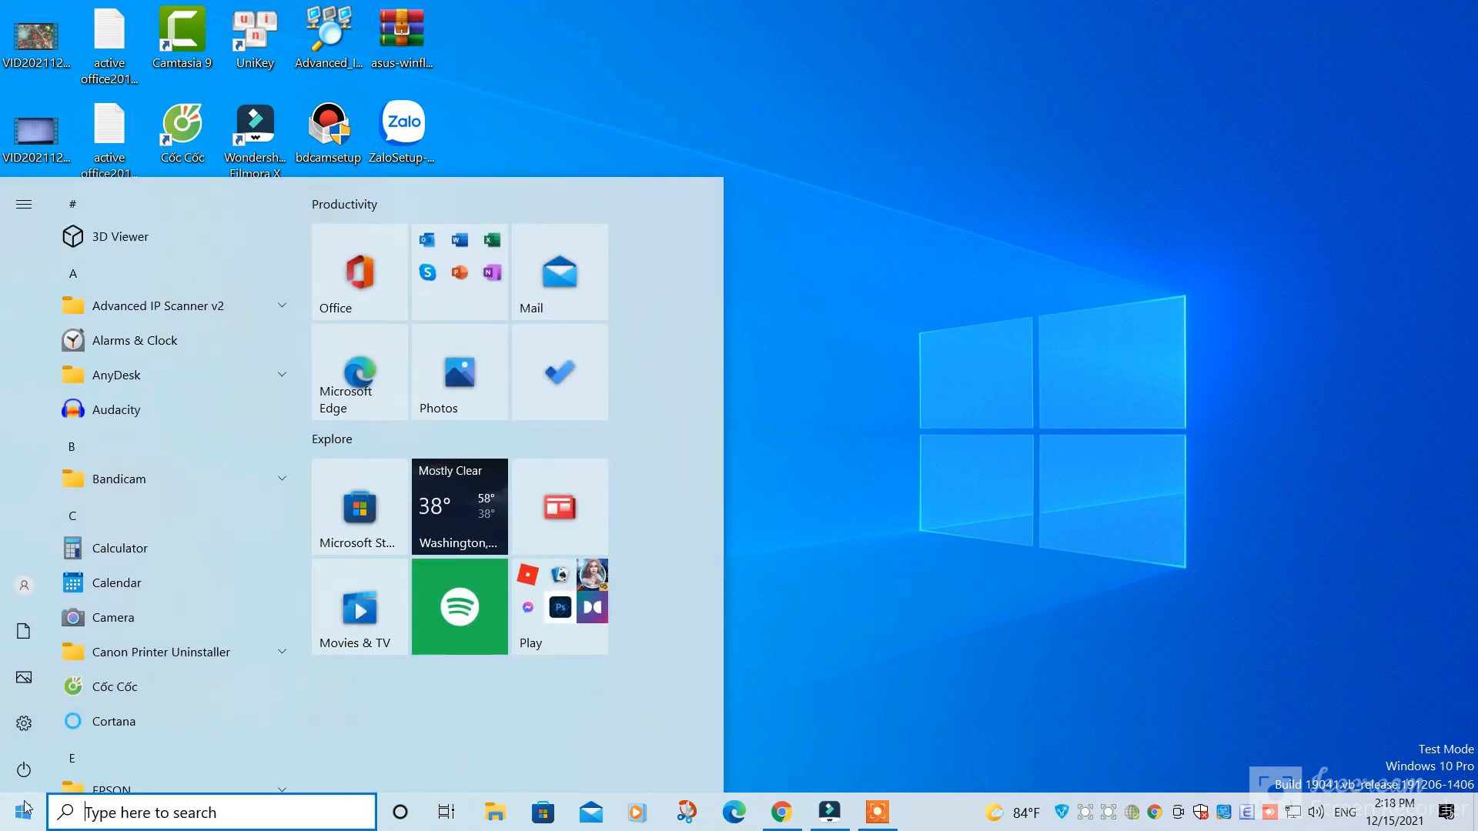
left_click(25, 774)
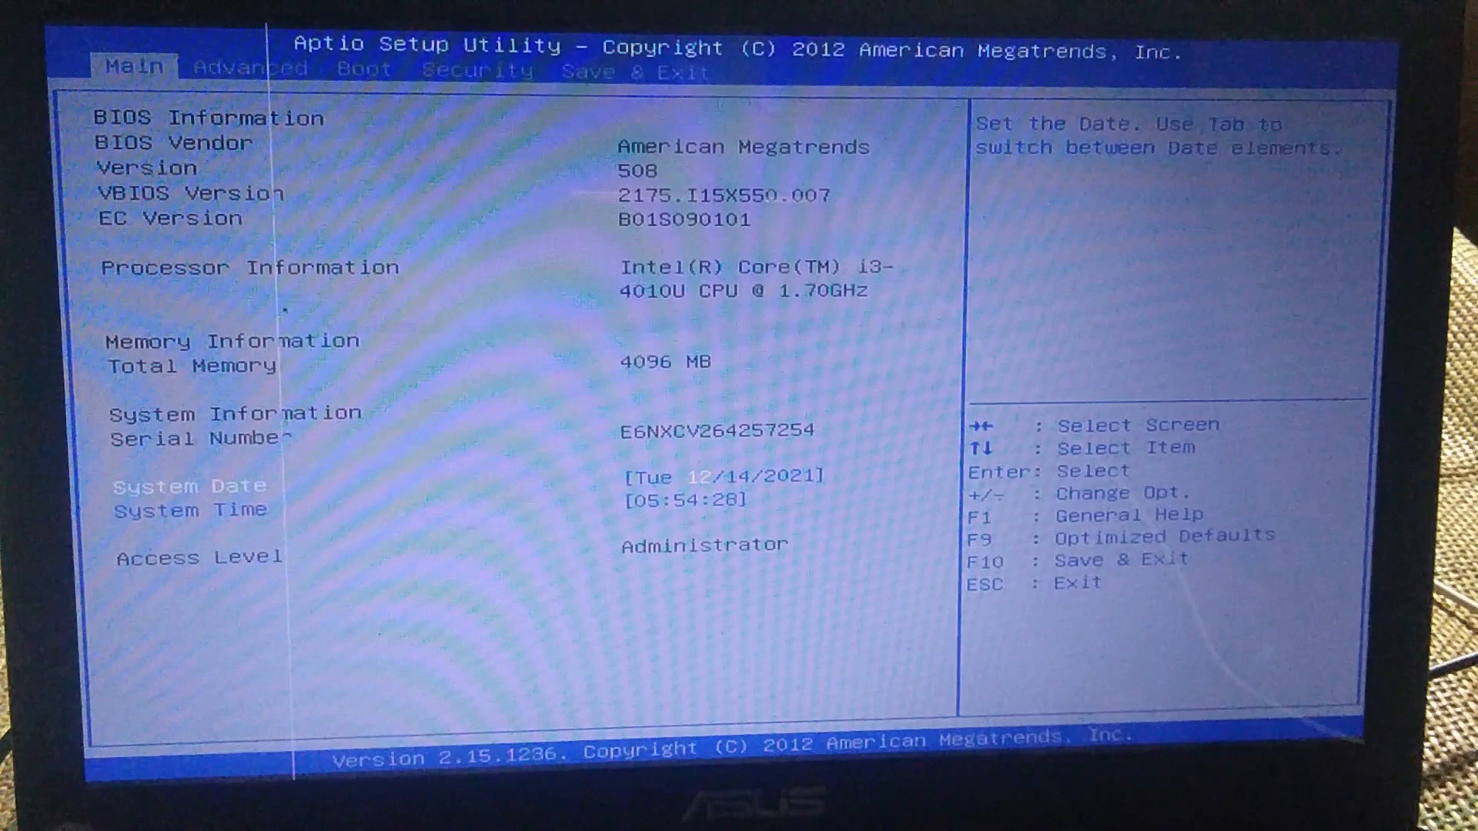
Move to the Advanced page and highlight the Start Easy Flash option
key("Right")
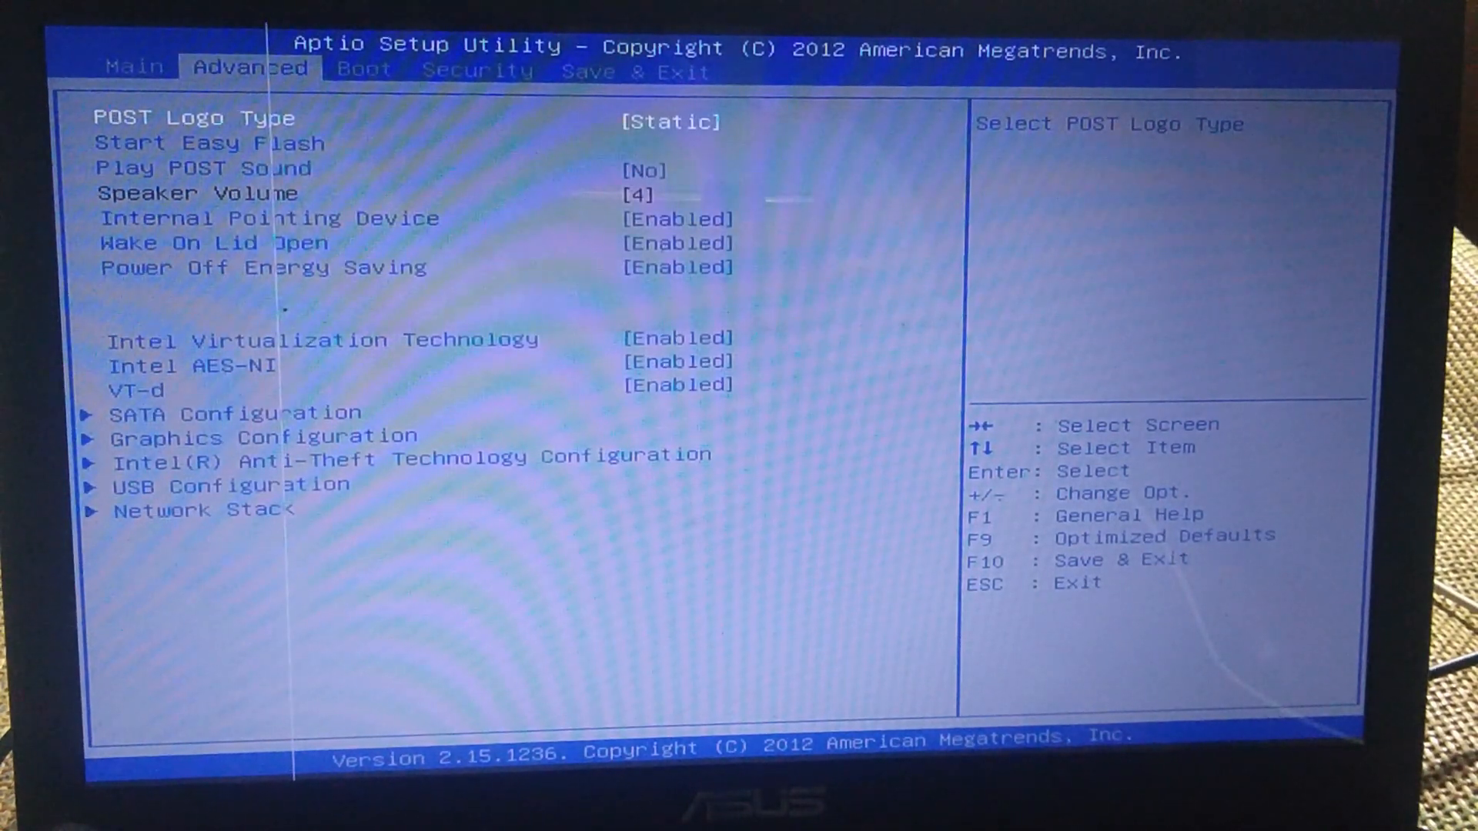
key("Down")
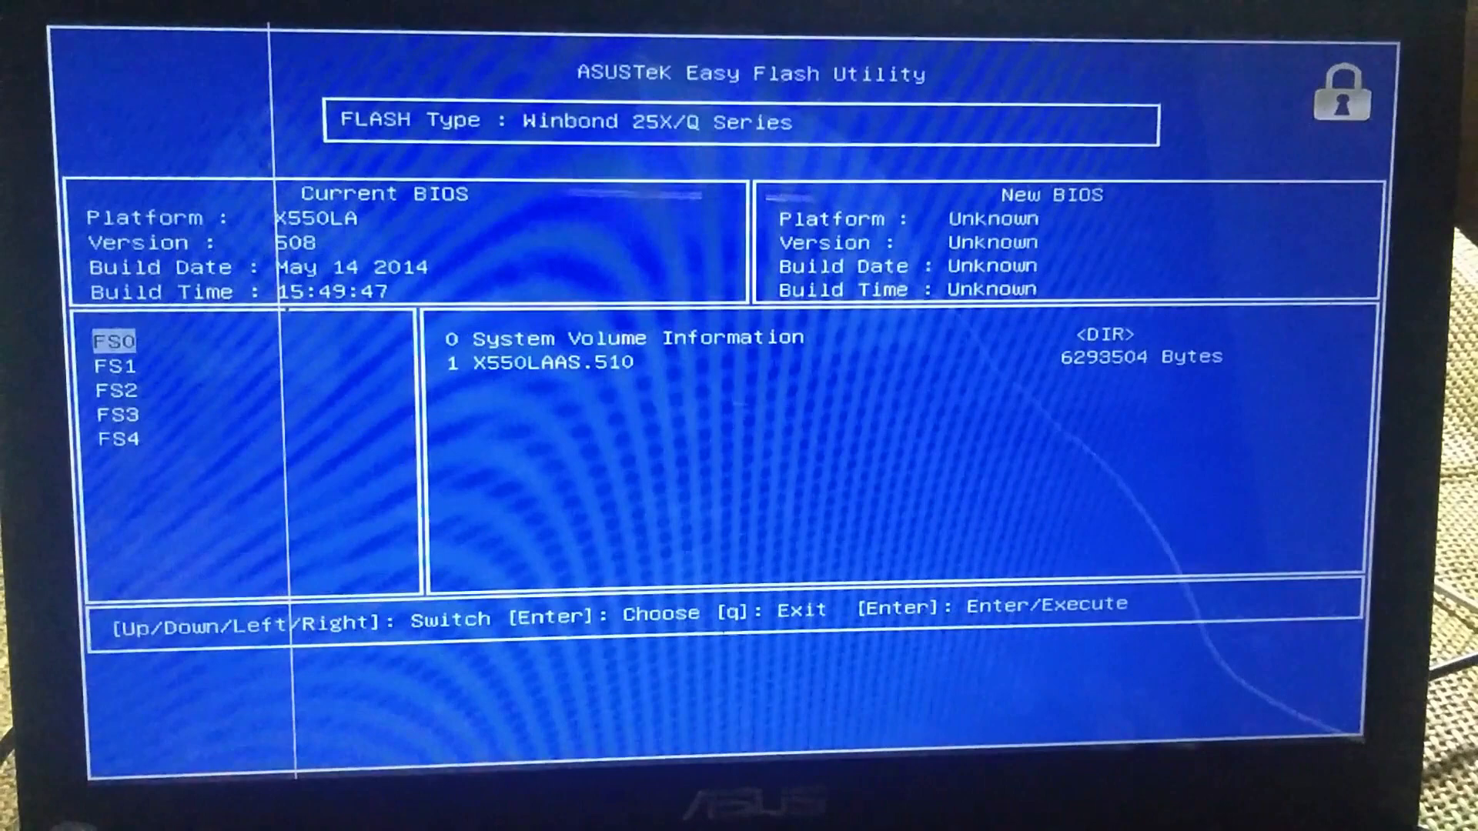
Select the X550LAAS.510 file and answer Yes to flash BIOS version 510
key("Right")
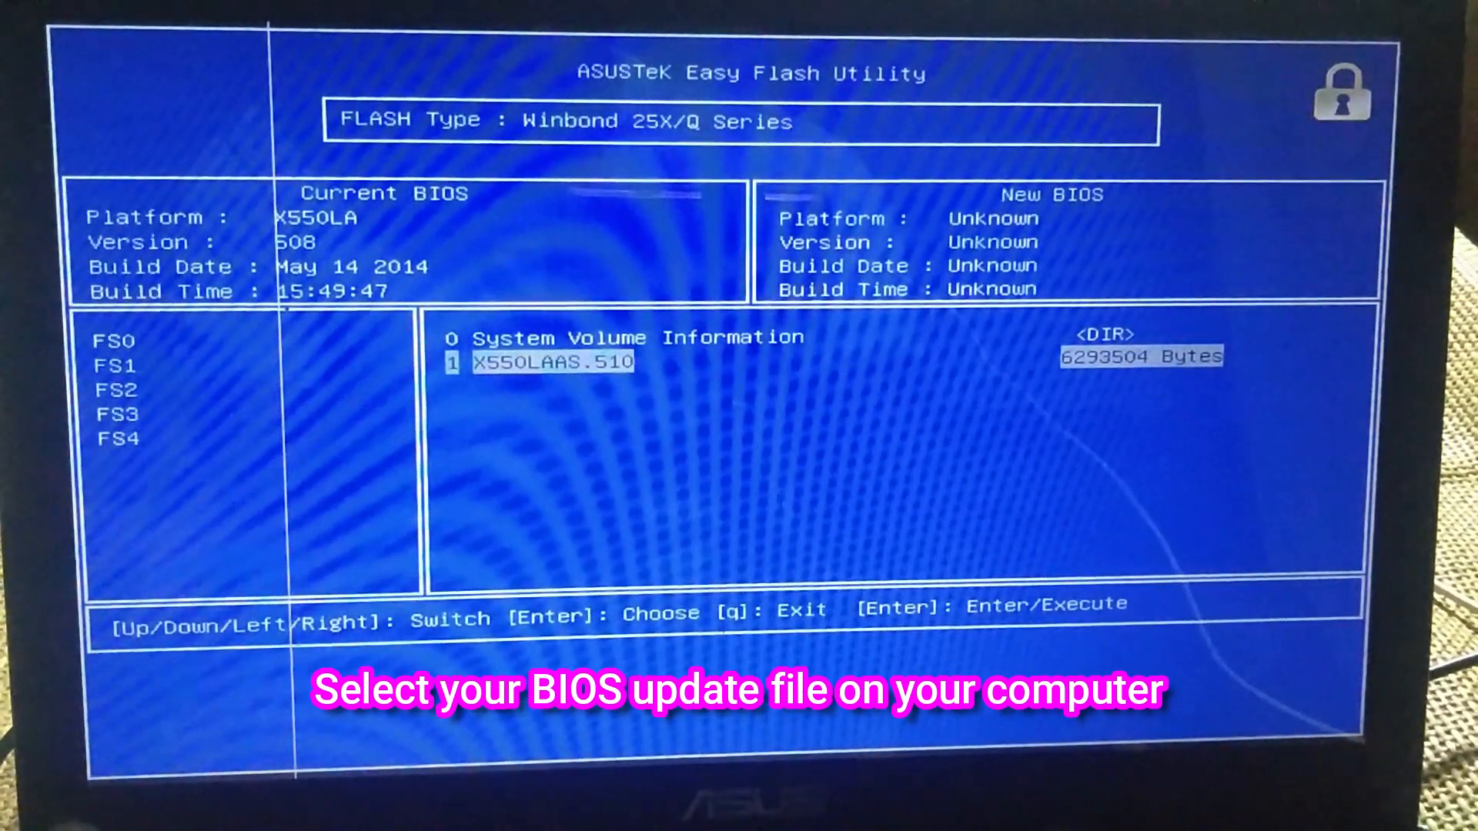
key("Return")
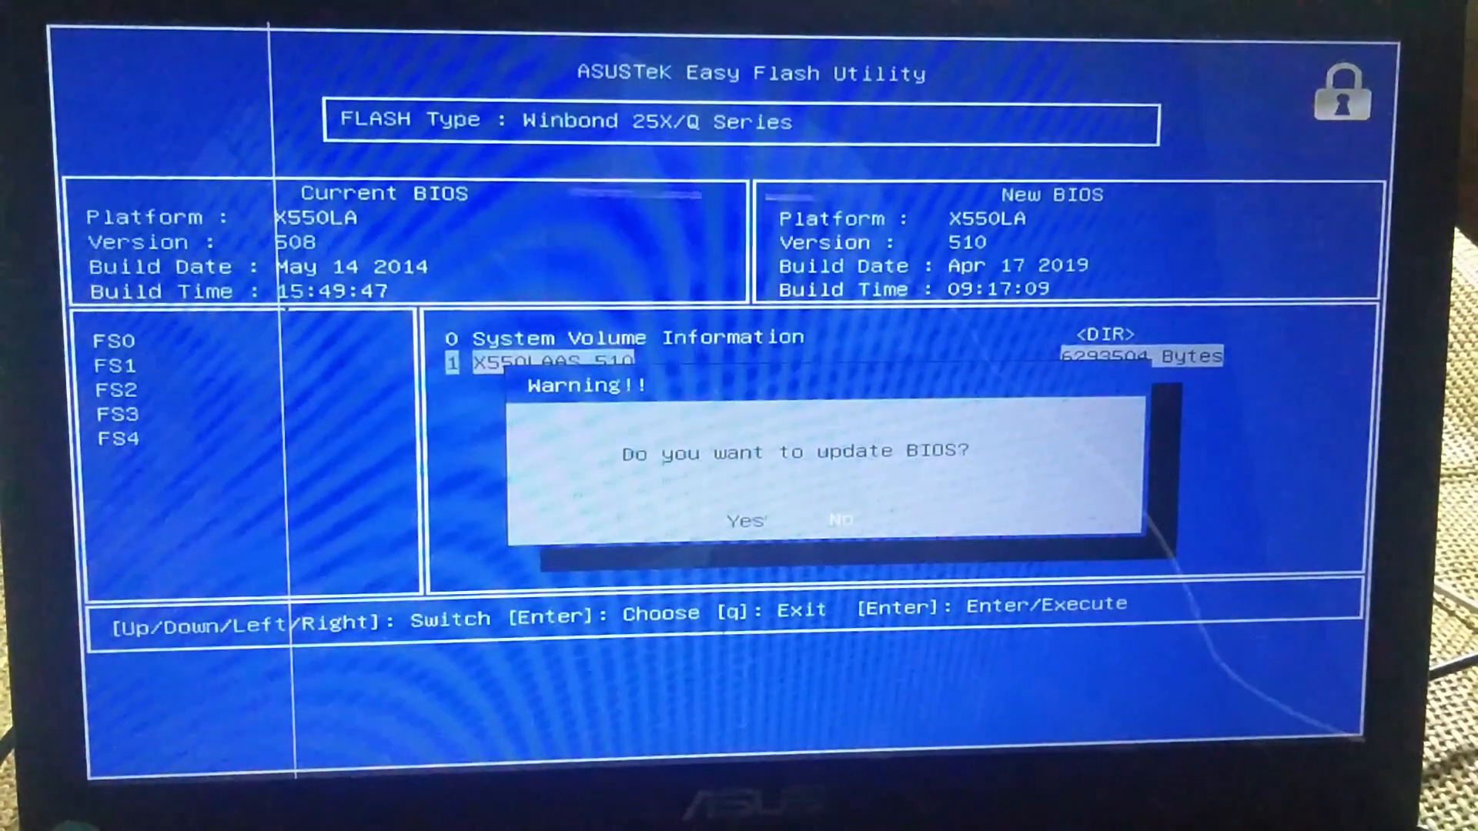
key("Left")
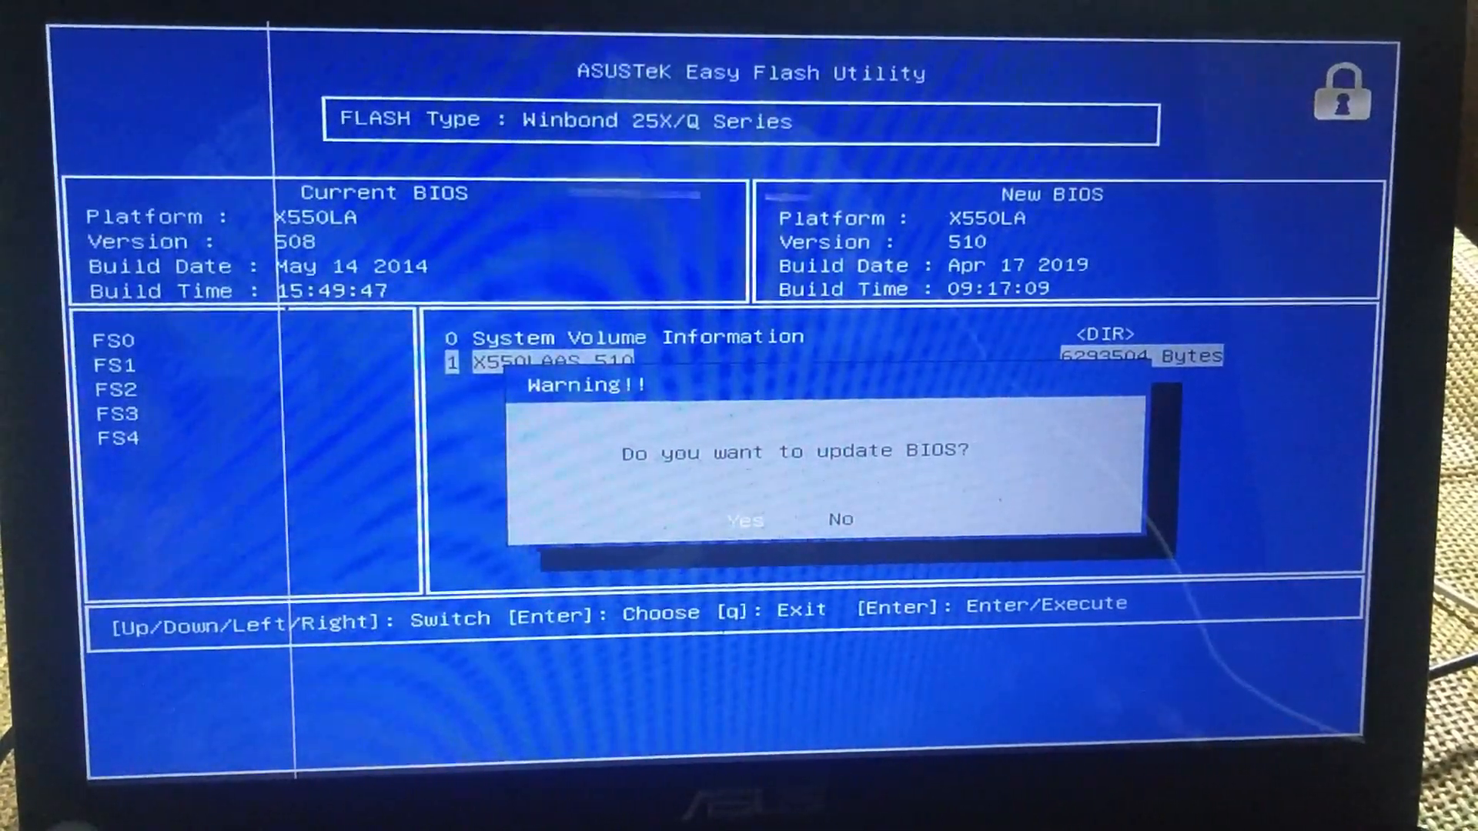
key("Return")
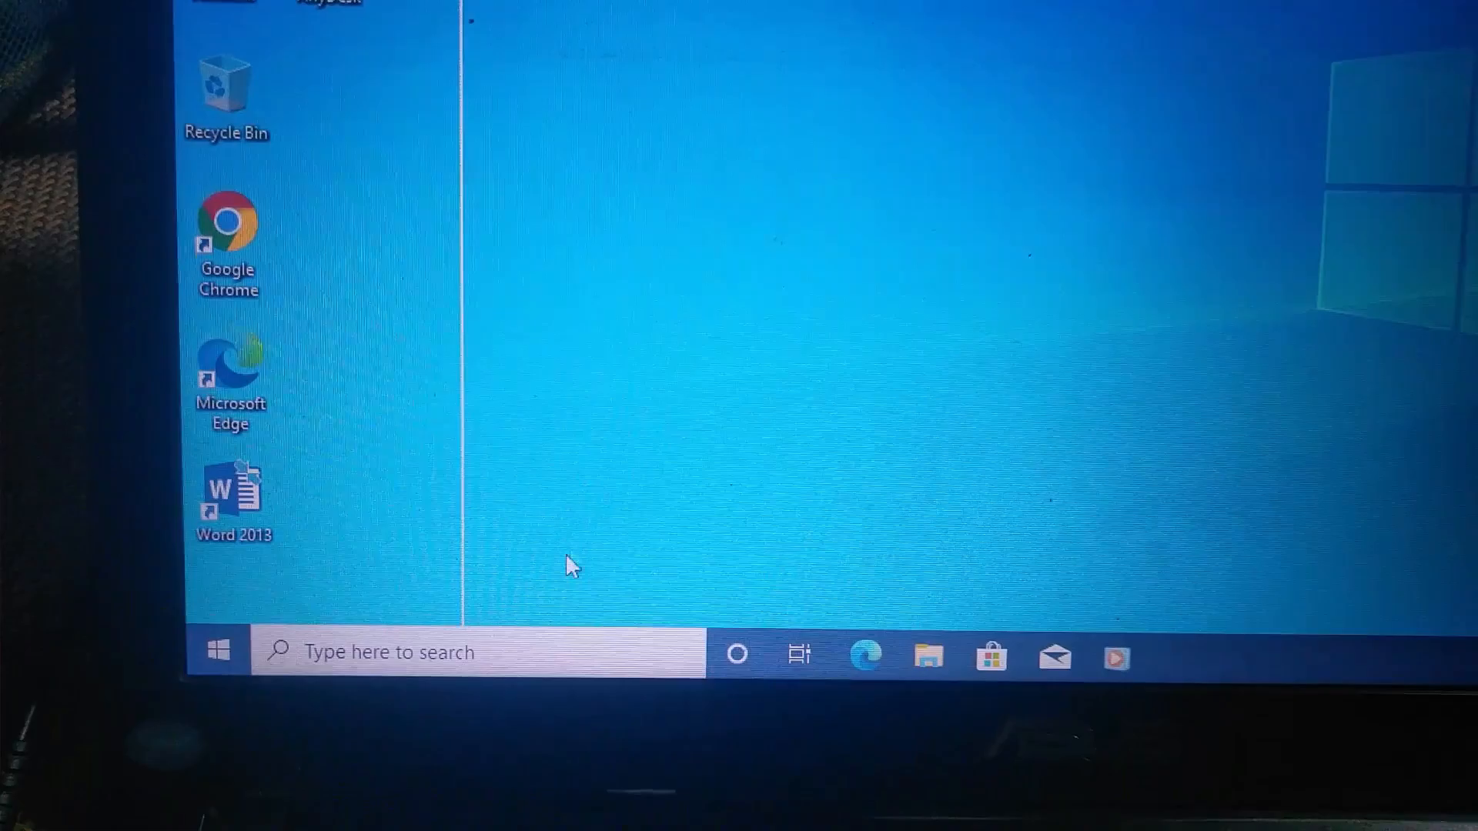
Open Windows search to look up the Command Prompt app
left_click(517, 673)
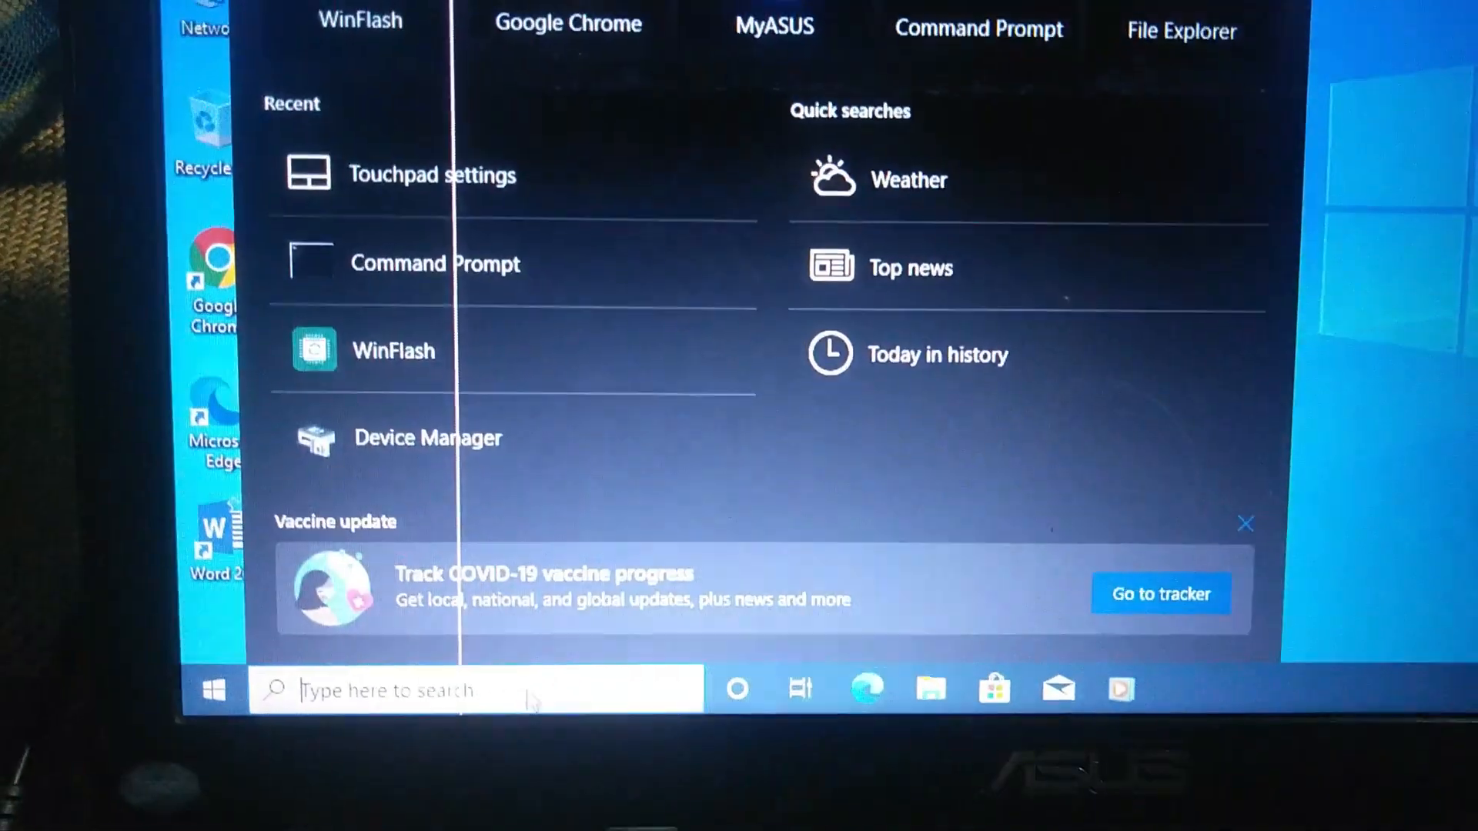
type("cmd")
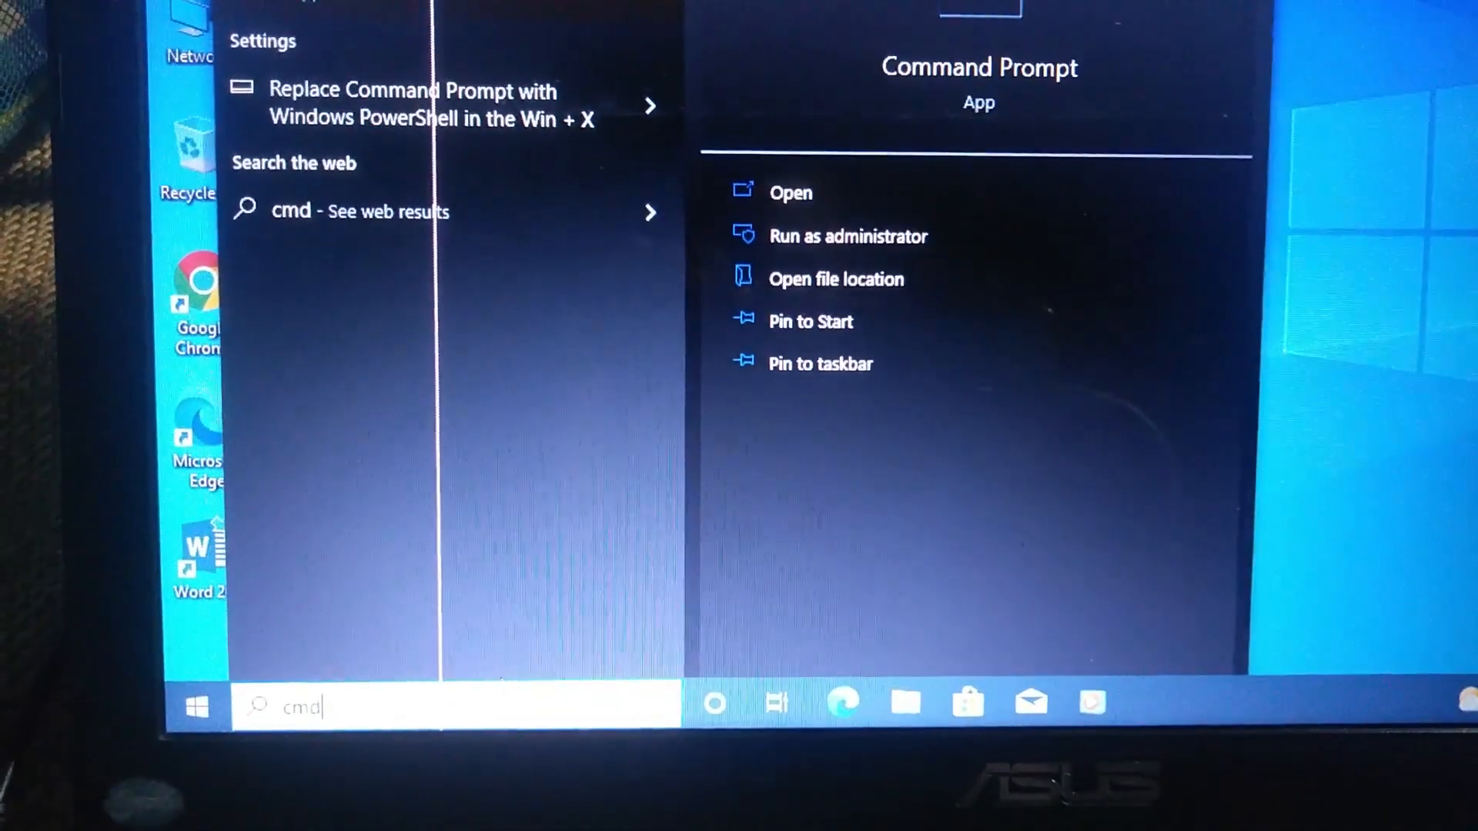